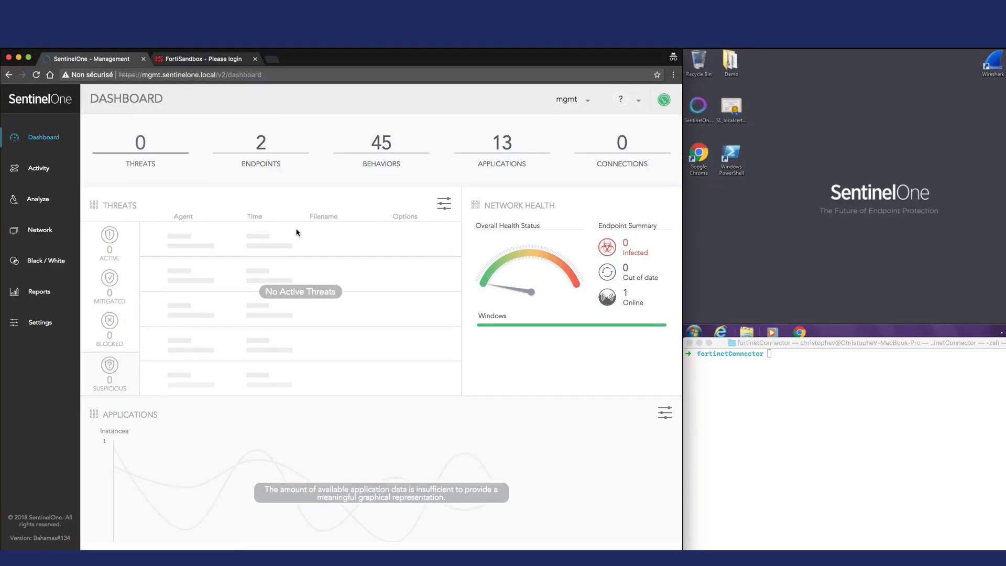
Check that Threats and Black / White are empty, then view the two endpoints, owner-PC and S1-PC
left_click(39, 200)
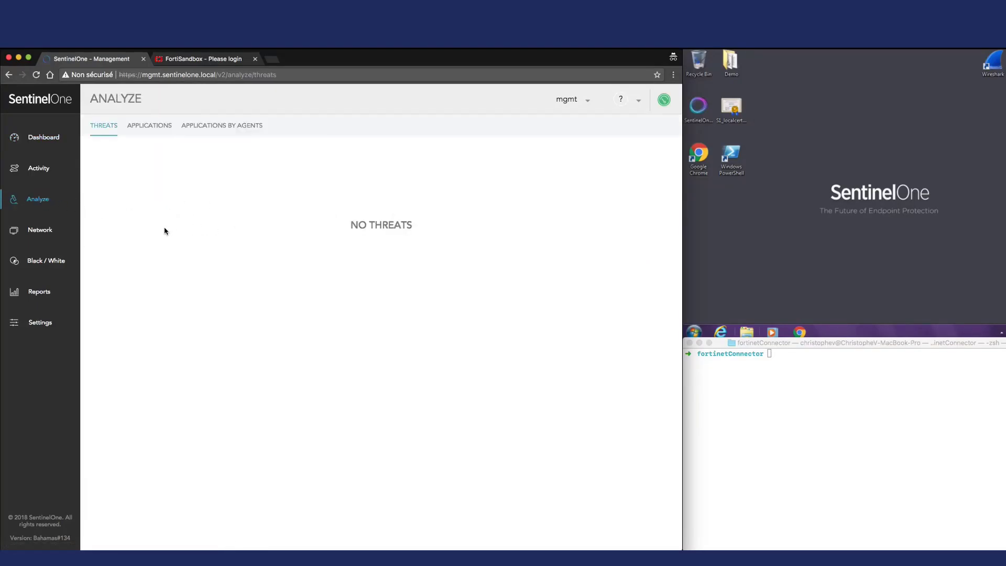
left_click(61, 264)
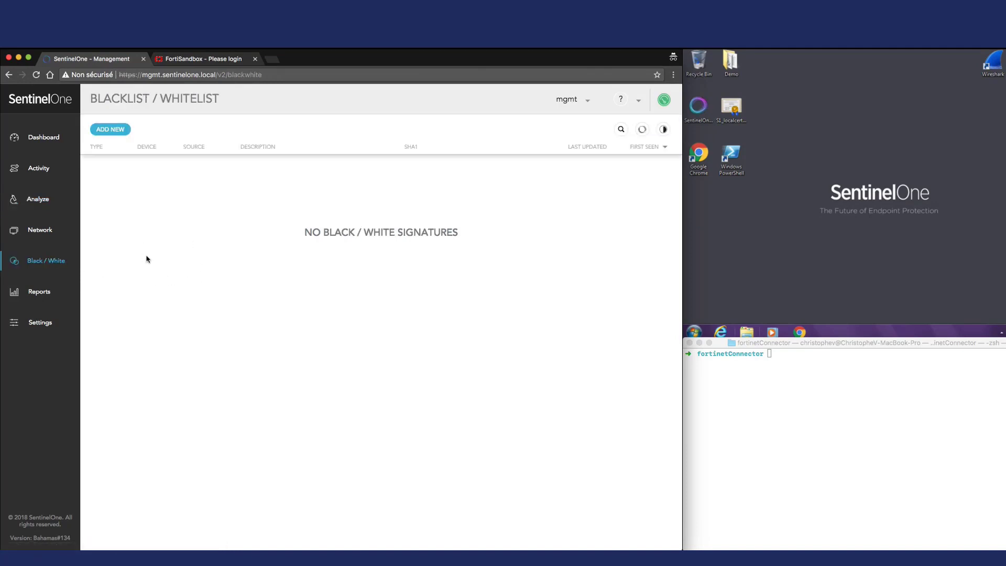
left_click(46, 234)
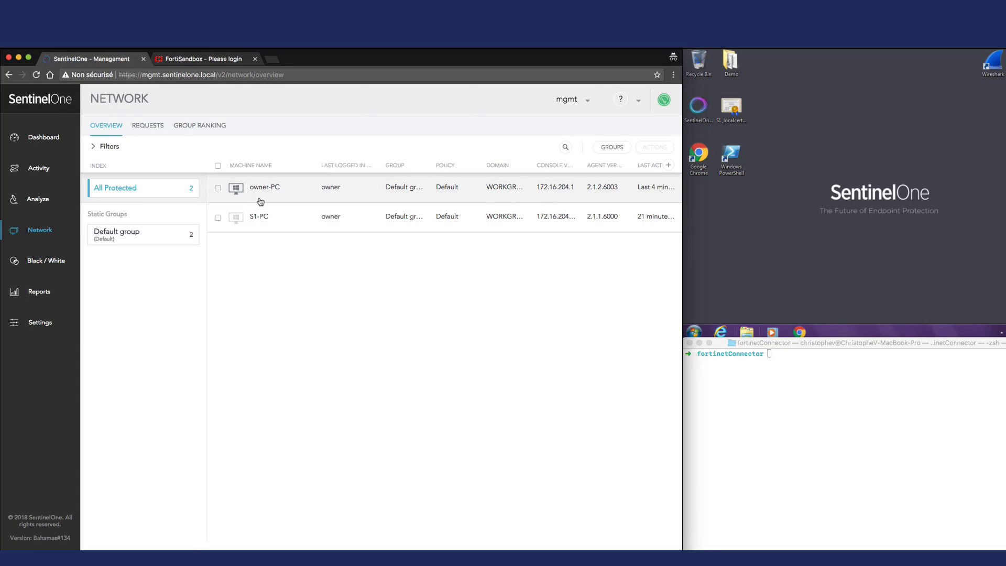
left_click(714, 224)
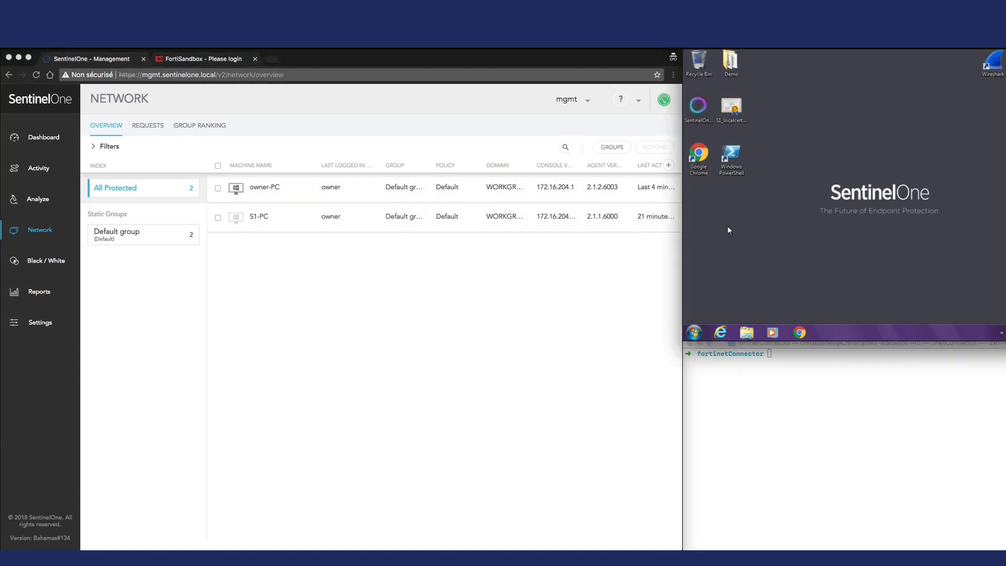
Confirm FortiSandbox's White / Black List is empty and list the 12 malware packages (2.102–2.113)
left_click(204, 59)
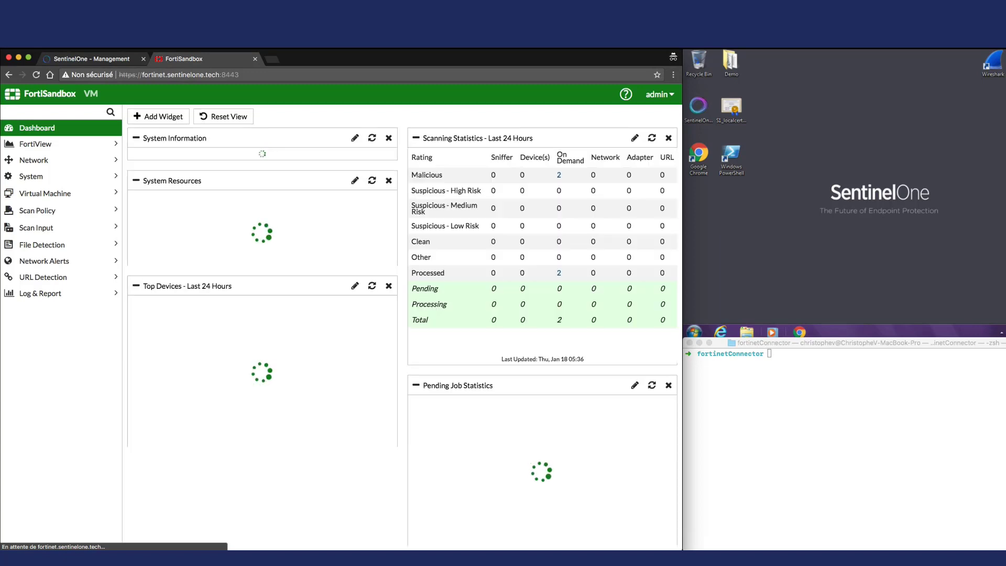
left_click(69, 215)
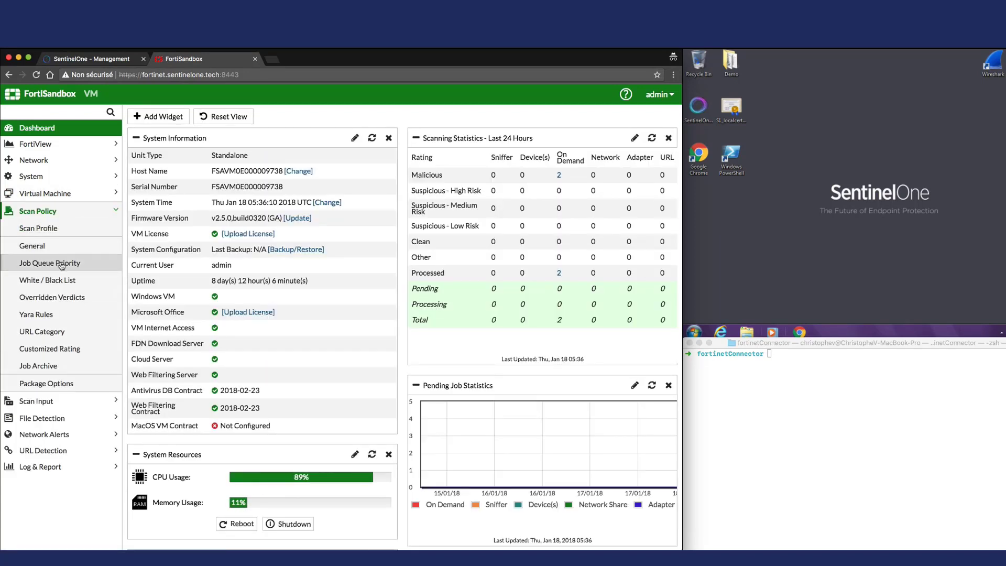
left_click(52, 281)
left_click(55, 401)
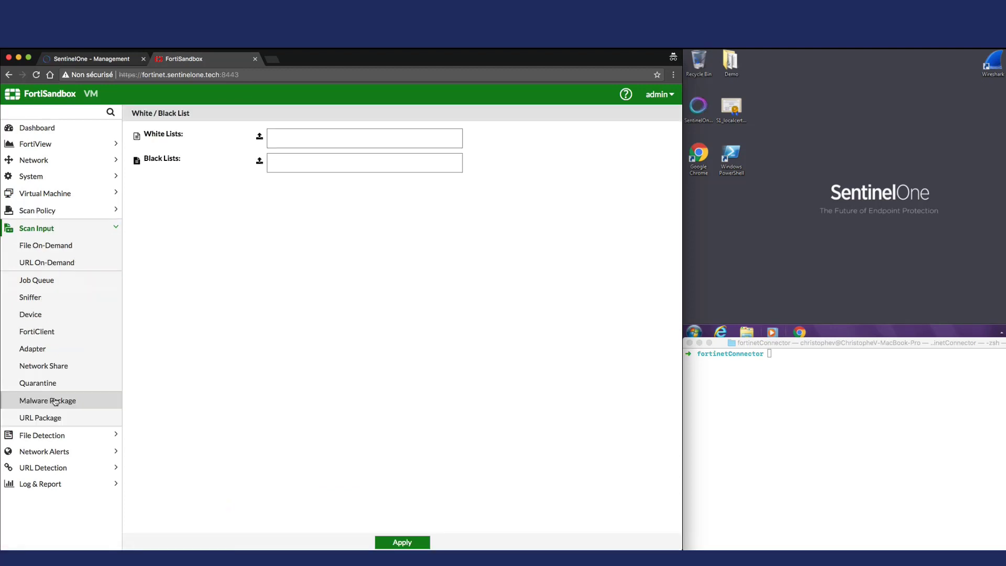
left_click(46, 397)
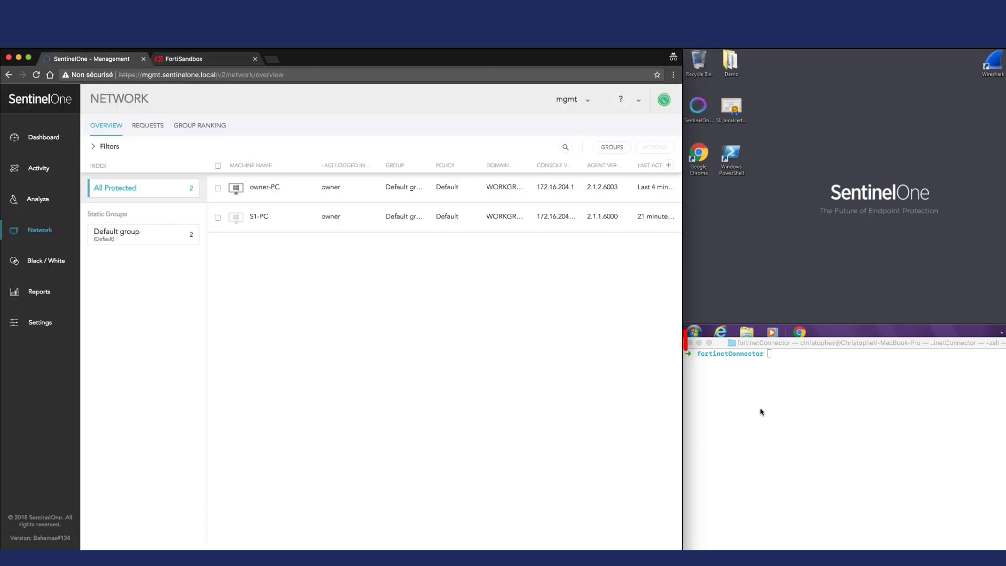
Display the connector's config_.json configuration file with cat
left_click(761, 408)
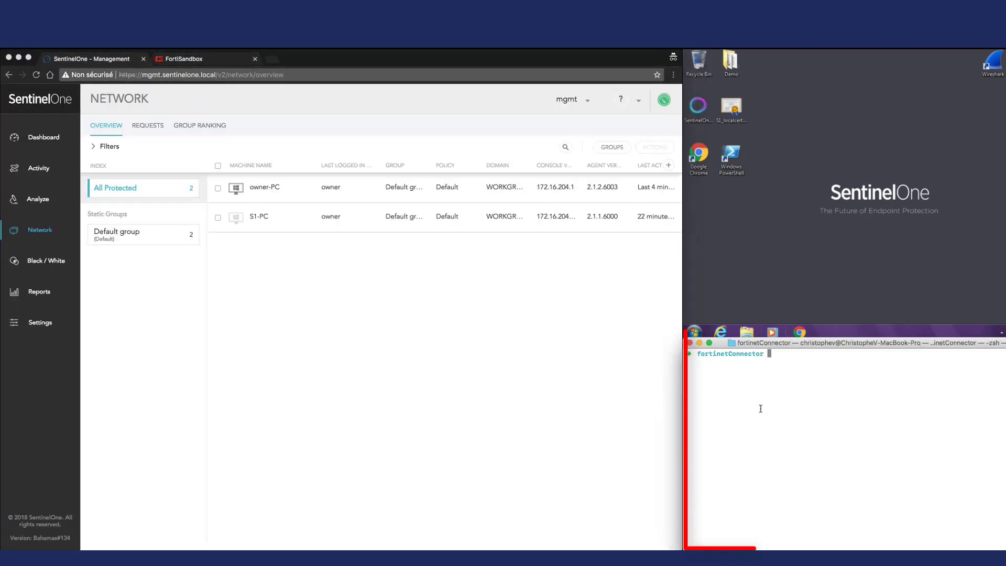
type("cat config")
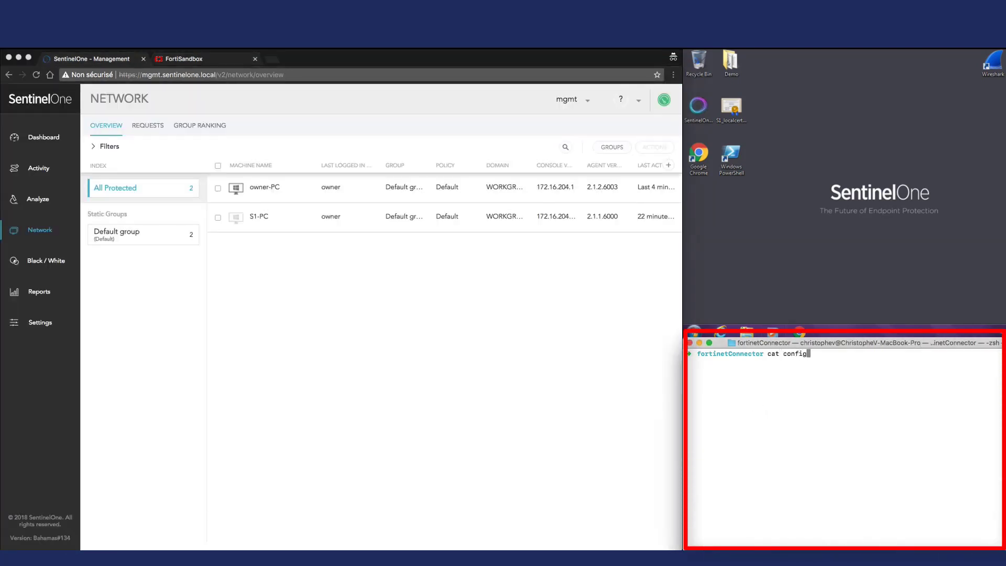
type("_")
key("Tab")
key("Return")
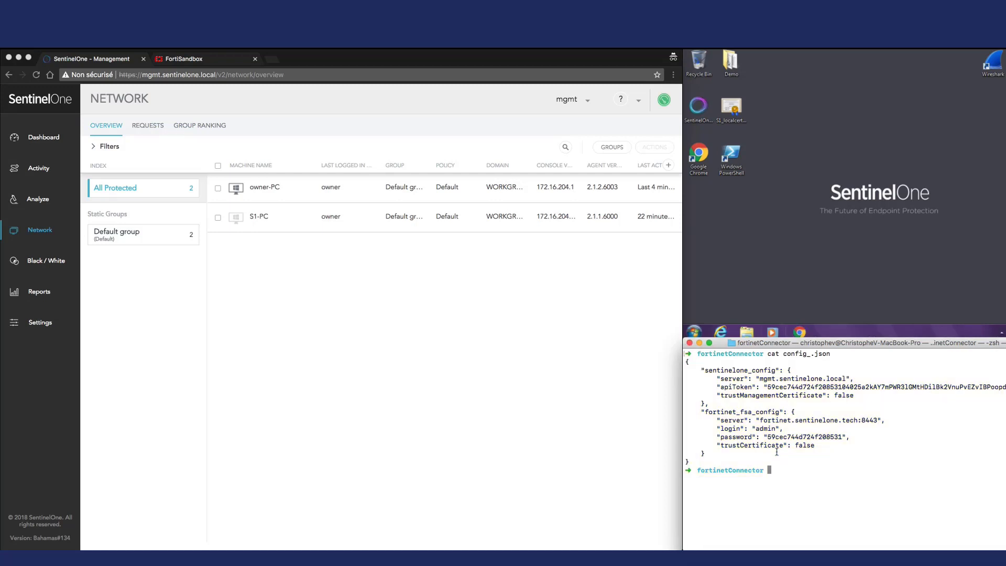
Clear the screen and launch ./fortinetConnector
key("ctrl+l")
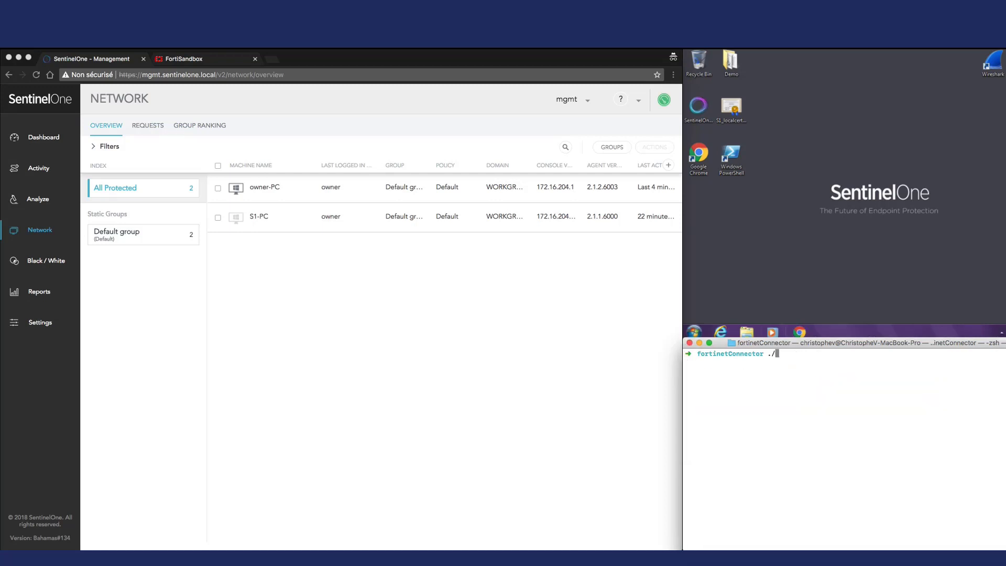
type("./fo")
key("Tab")
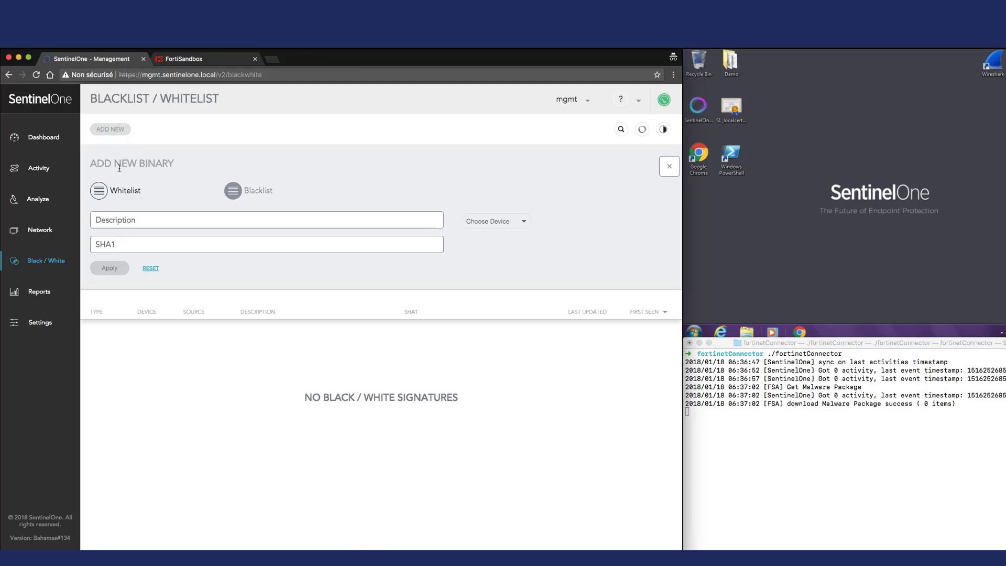
Add a Windows whitelist entry 'new whitelist entry' with SHA1 1234aaa…aaa
type("new")
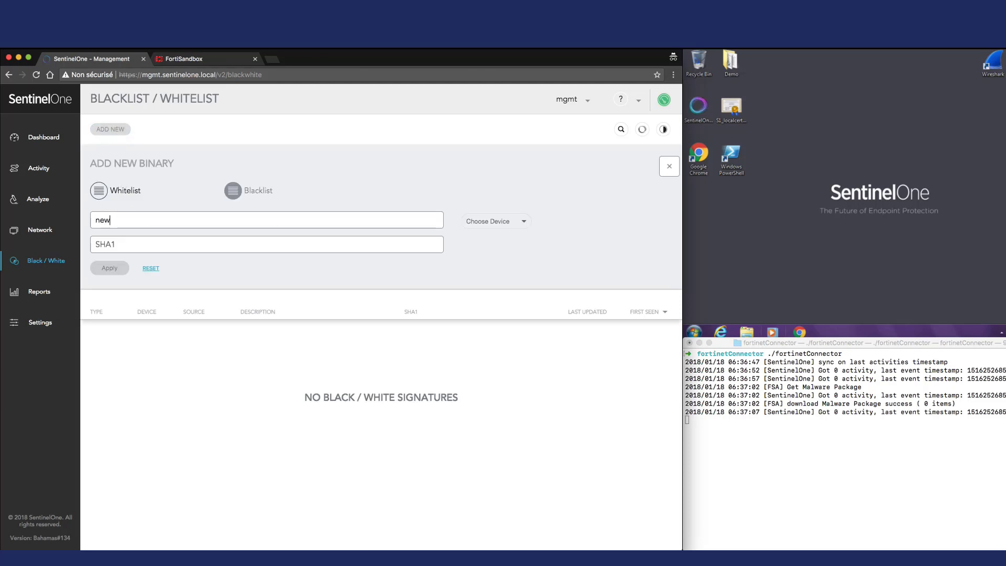
type(" whitelist entry")
key("Tab")
type("1234aaaaaaaaaaaaaaaaaaaaaaaaaaaaaaaaaaaa")
left_click(514, 222)
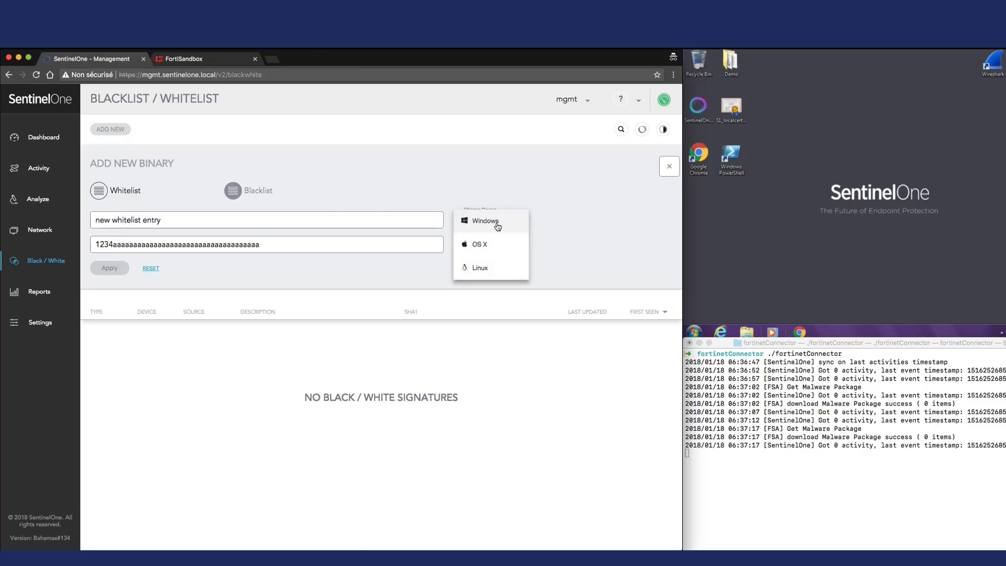
left_click(489, 230)
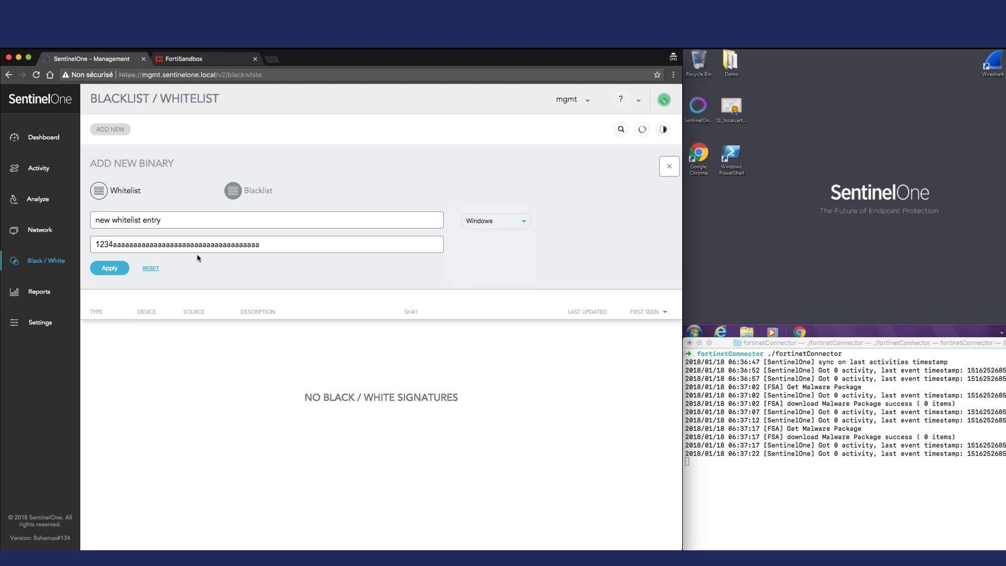
left_click(106, 269)
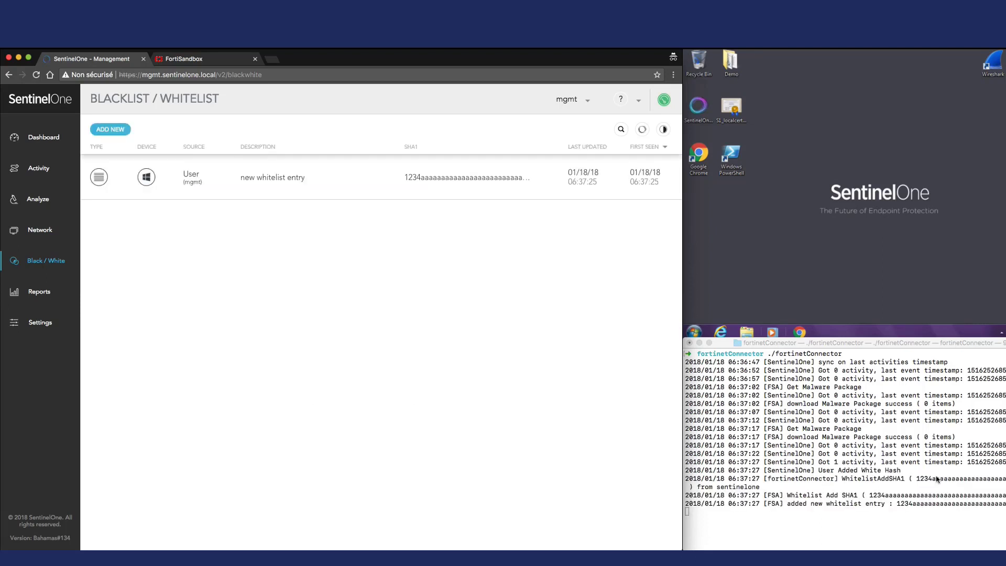
Verify in the connector log and FortiSandbox's white list that the 1234aaa… hash synced
left_click(842, 496)
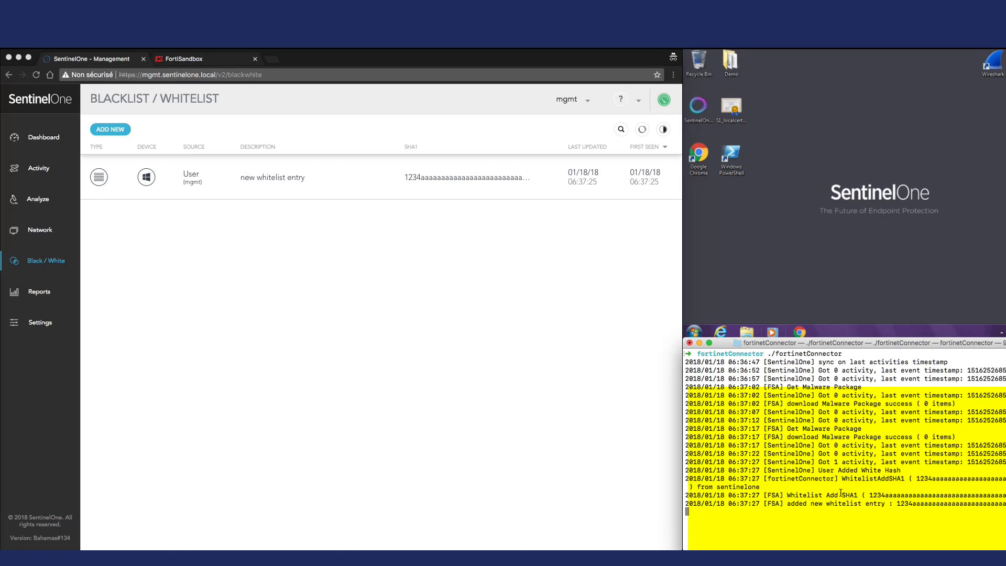
left_click_drag(833, 471, 890, 479)
left_click_drag(773, 495, 868, 503)
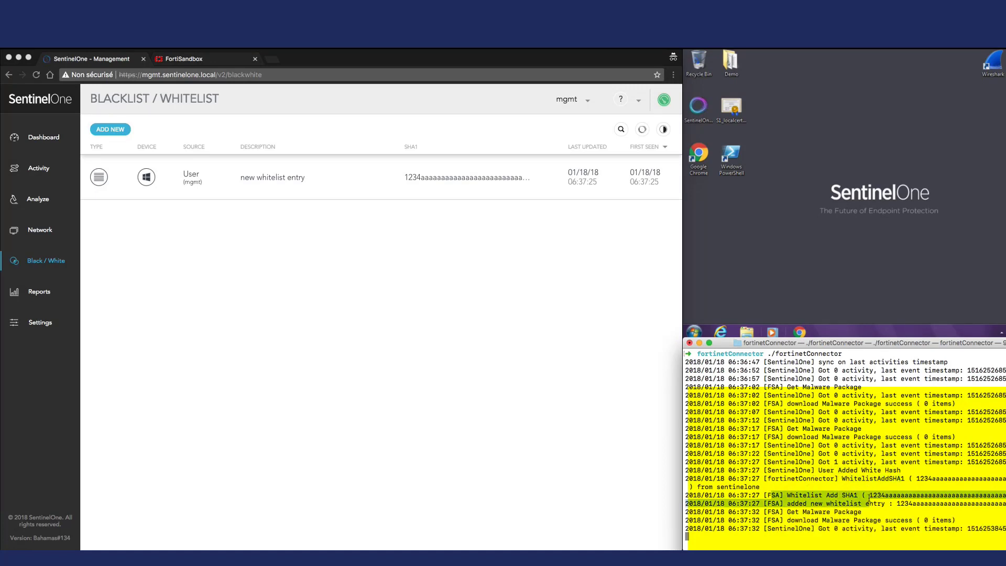
left_click(463, 366)
key("ctrl+Tab")
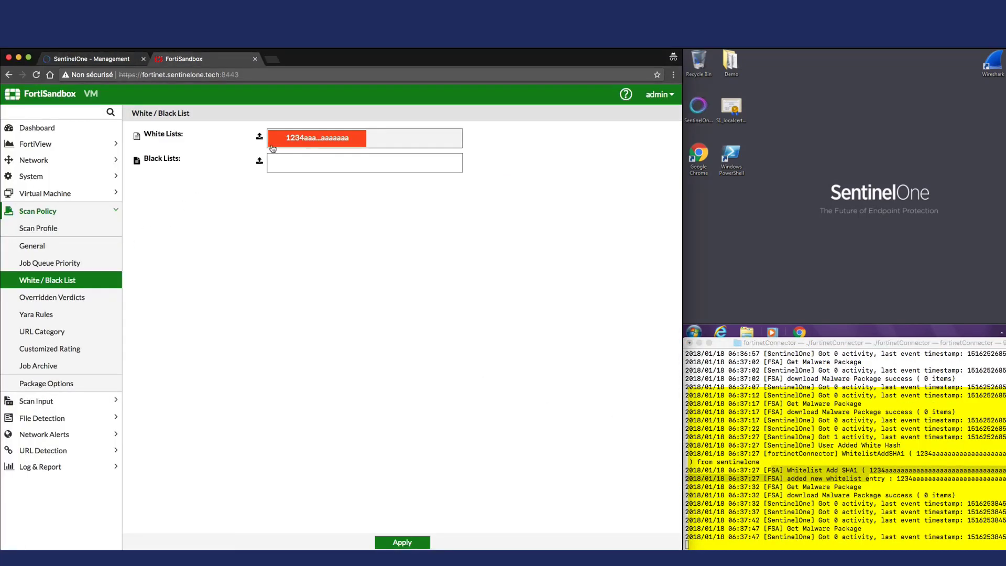
Add a Windows blacklist entry 'new blacklist entry' and highlight its addition in the connector log
left_click(124, 64)
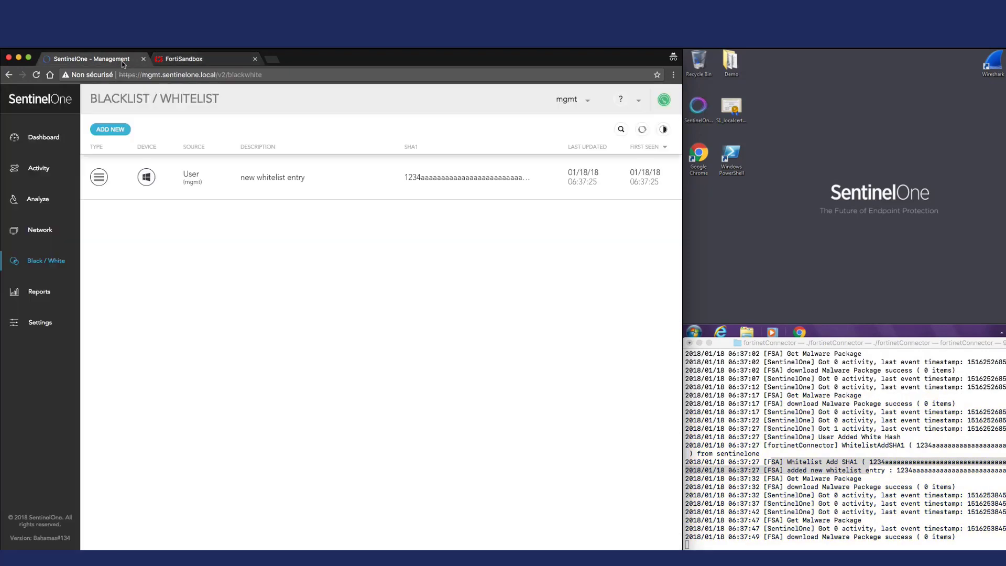
left_click(121, 129)
left_click(127, 219)
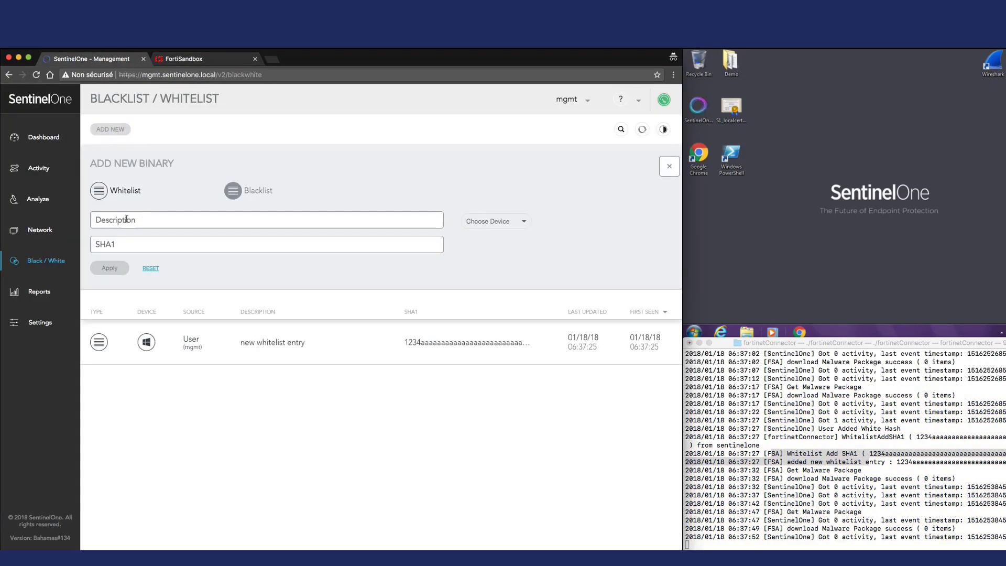
type("new")
type("blacklist entry")
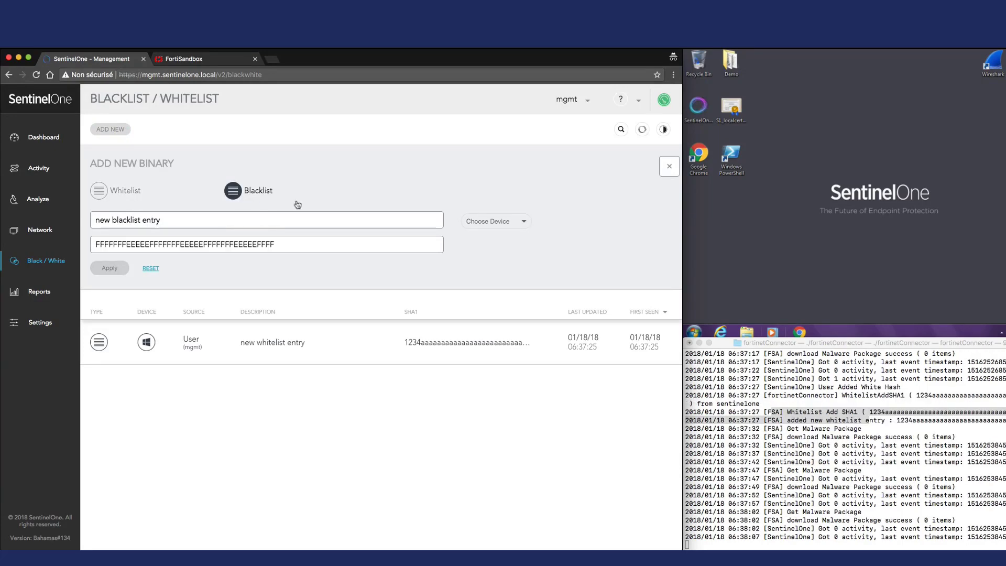
left_click(486, 220)
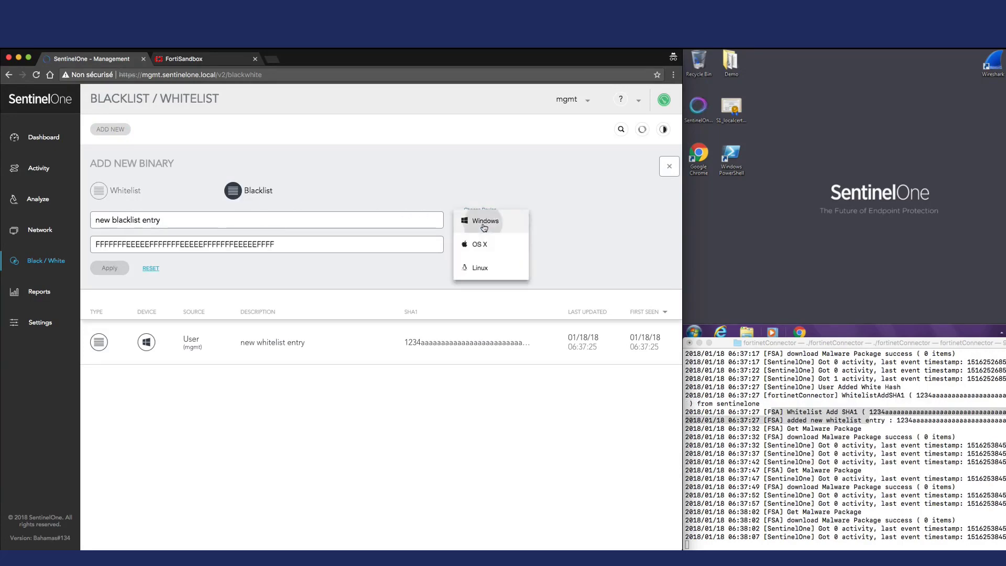
left_click(484, 227)
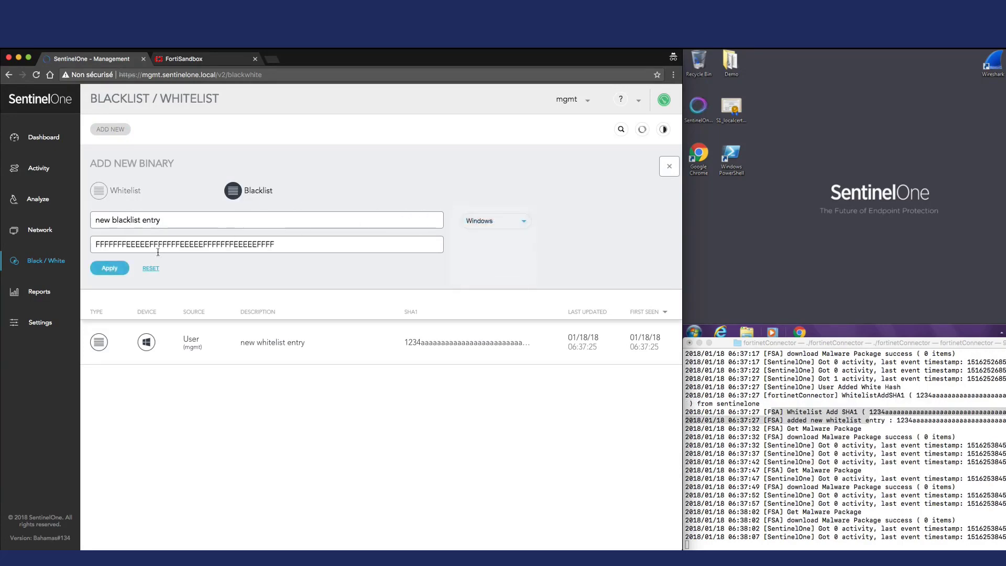
left_click(112, 268)
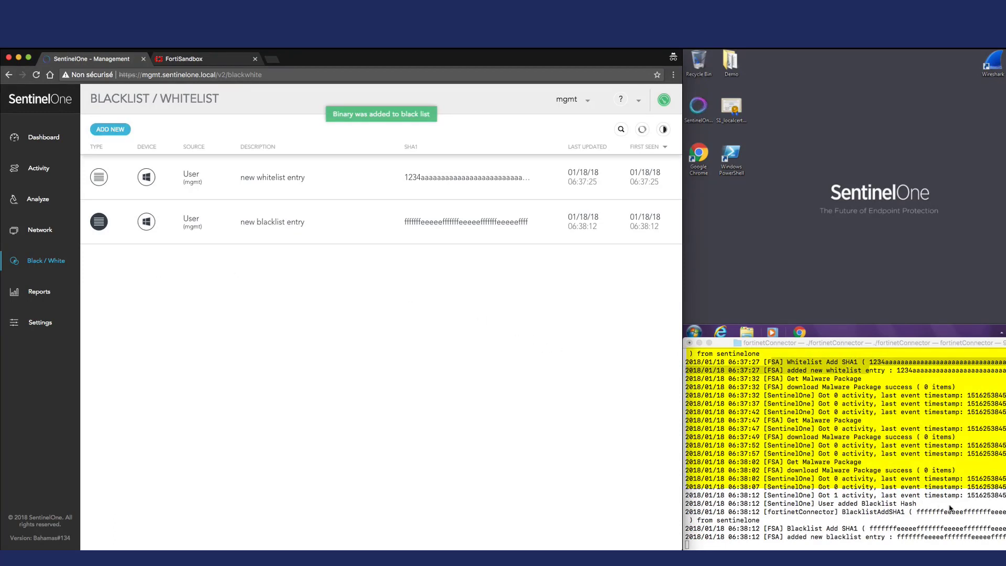
left_click(908, 503)
mouse_move(828, 503)
left_mouse_down()
mouse_move(863, 494)
mouse_move(814, 513)
left_mouse_up()
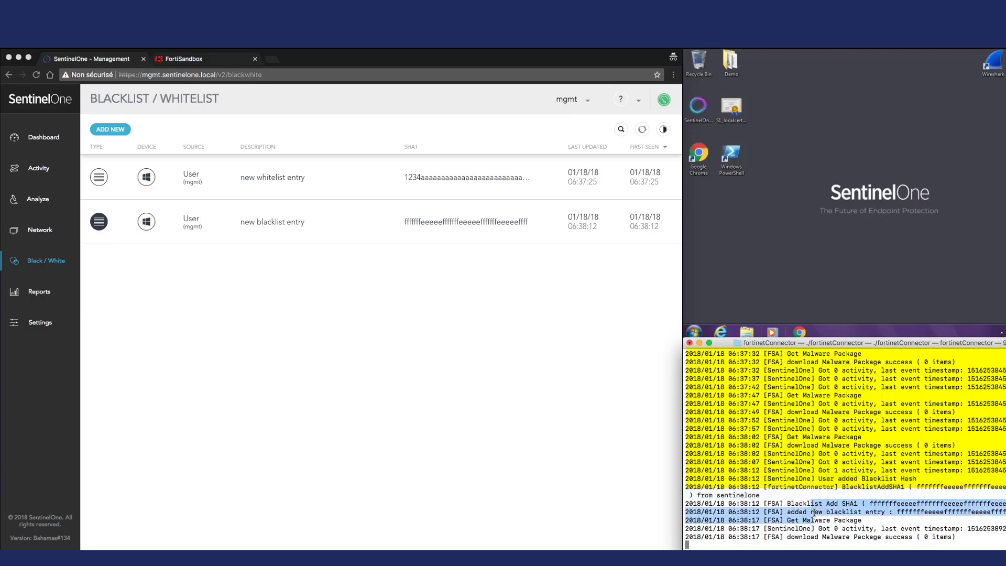
Reload FortiSandbox's White / Black List to show the synced ffffff…eeeffff black list hash
left_click(180, 65)
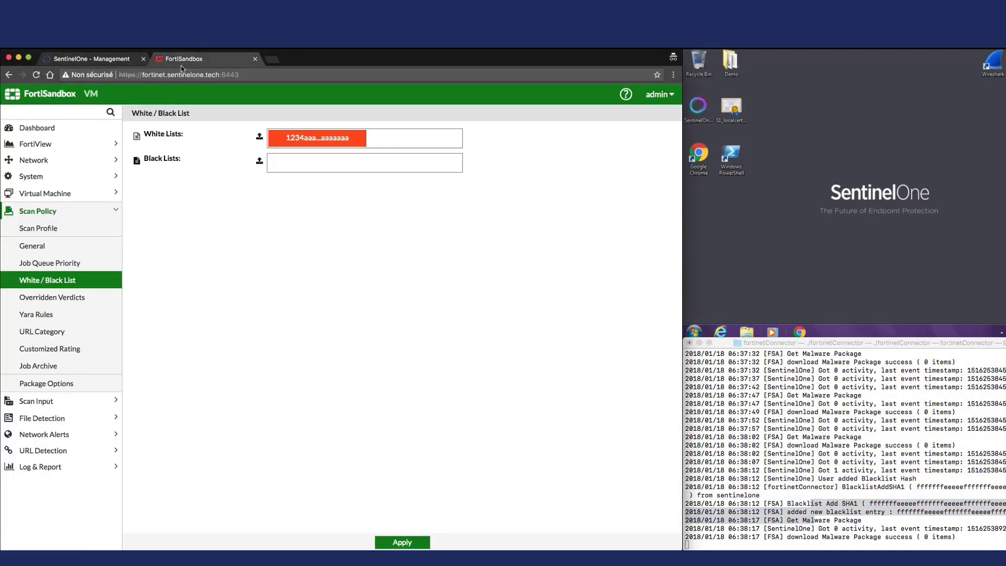
left_click(70, 282)
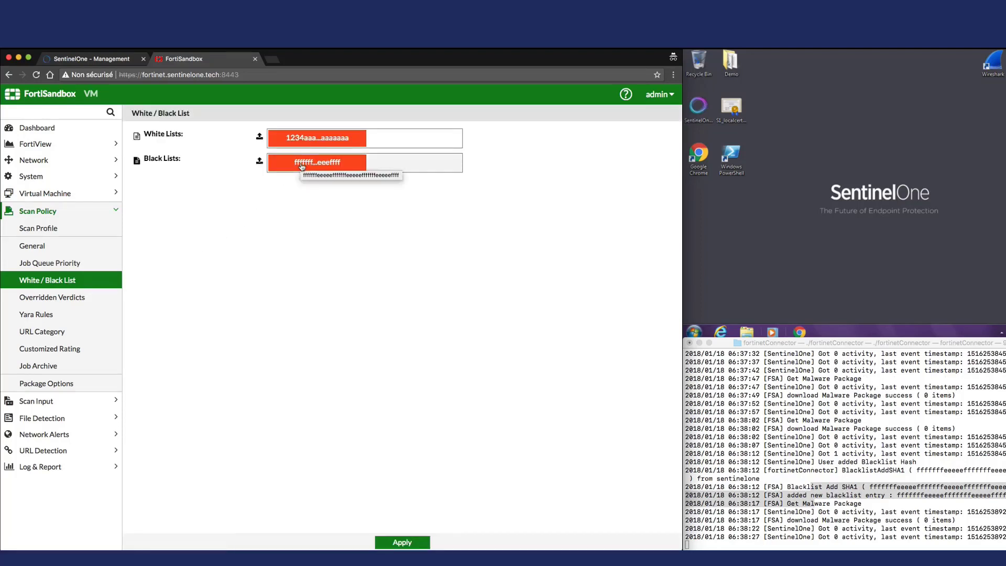
Delete the whitelist and blacklist hash entries in SentinelOne's Black / White page
left_click(105, 65)
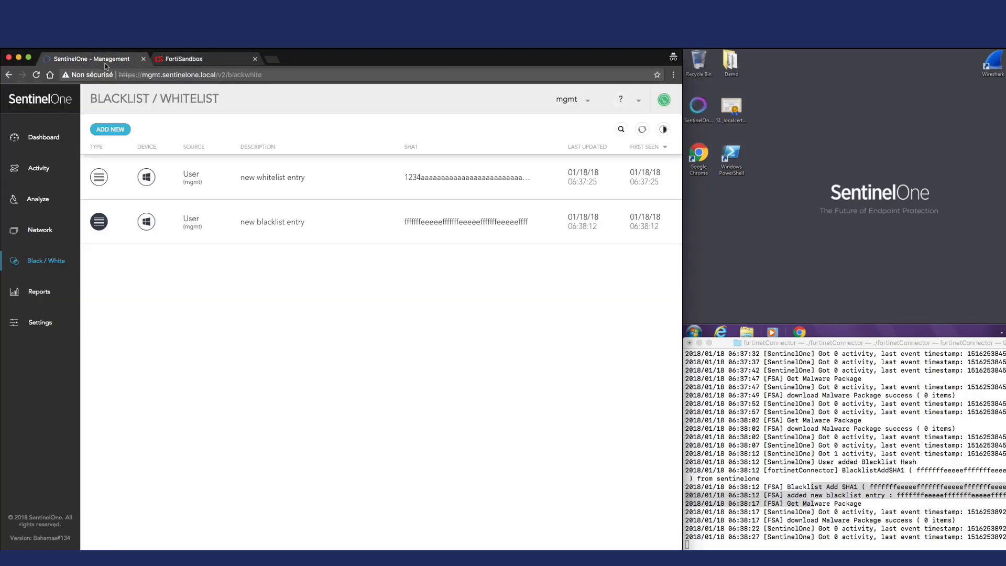
left_click(129, 179)
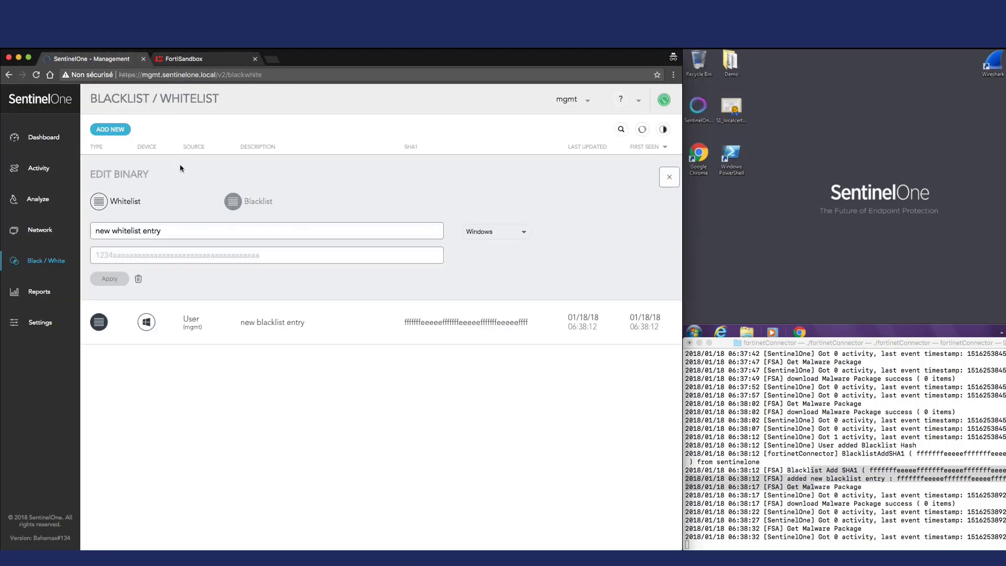
left_click(138, 279)
left_click(254, 188)
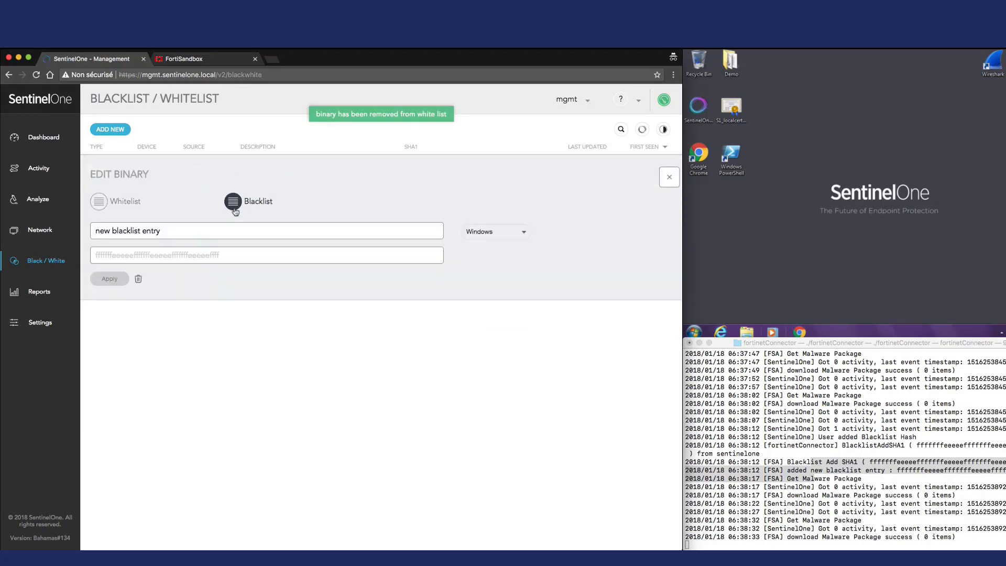
left_click(140, 280)
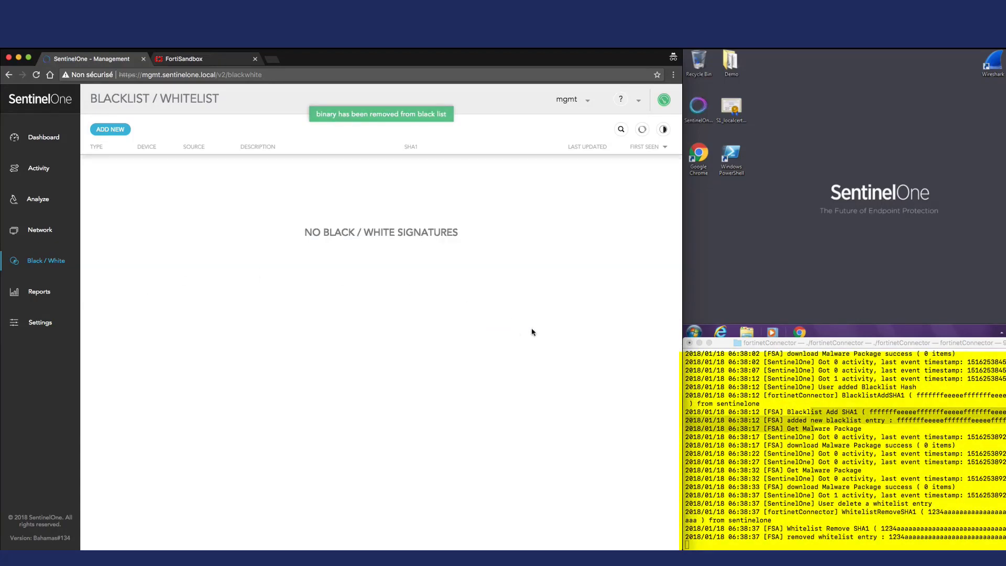
Highlight the WhitelistRemoveSHA1 and BlacklistRemoveSHA1 lines in the connector log
left_click(793, 342)
left_click(836, 401)
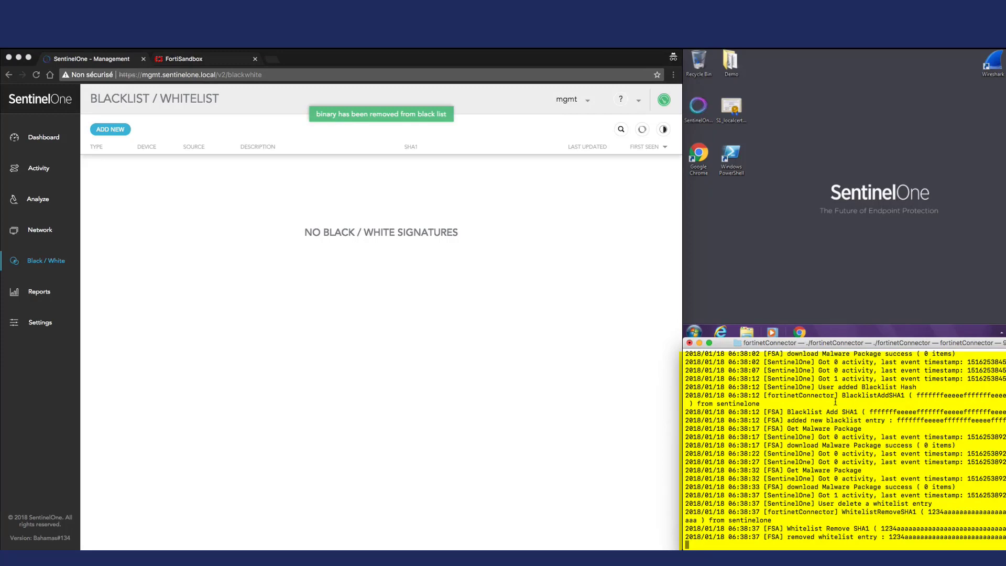
double_click(854, 462)
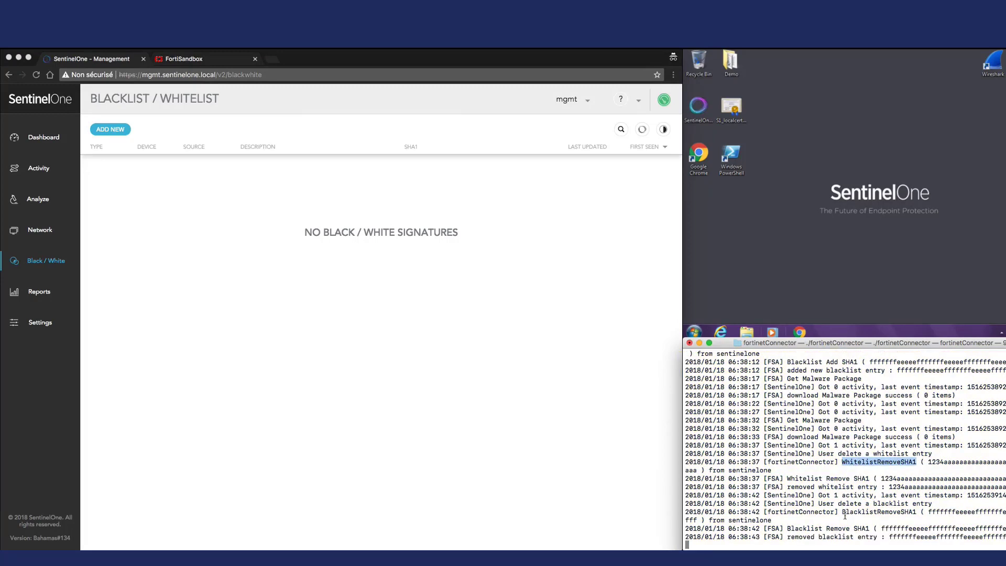
double_click(861, 513)
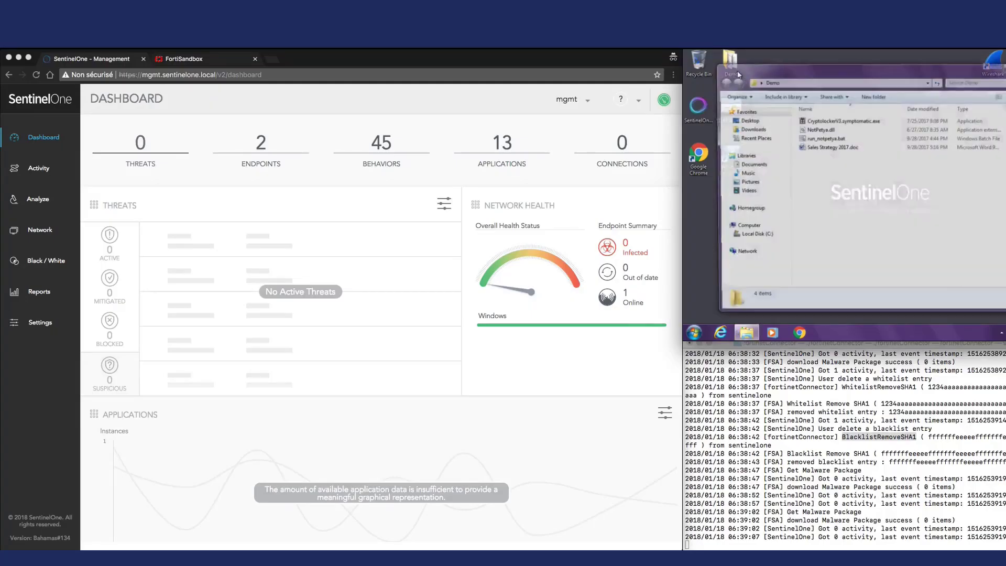
Run the CryptolockerV3.symptomatic.exe sample and return to the dashboard showing it mitigated on owner-PC
left_click(829, 122)
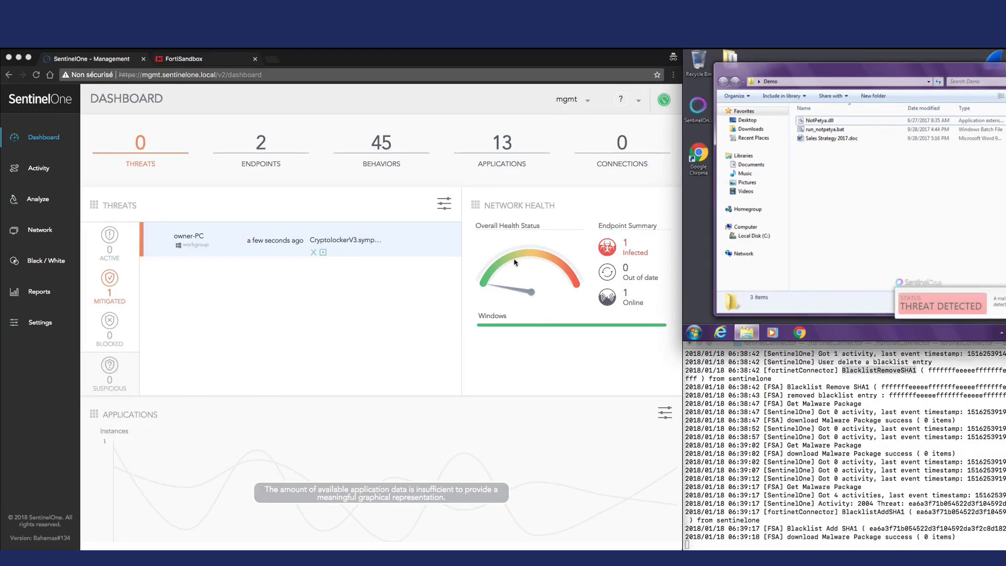
left_click(369, 287)
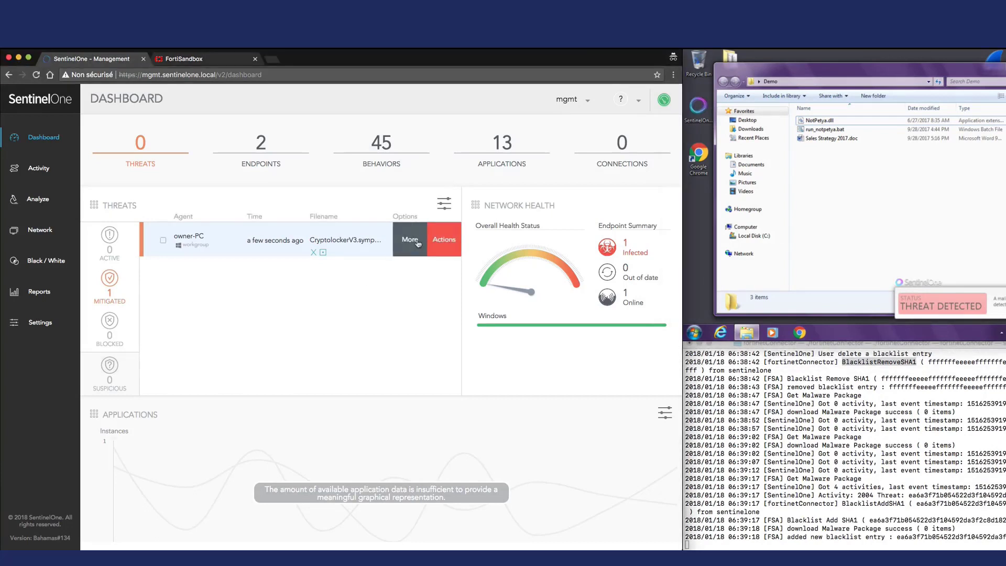
Open the threat's Forensic Analysis and match its ea6a3f71… SHA1 against the connector log
left_click(413, 242)
left_click(409, 268)
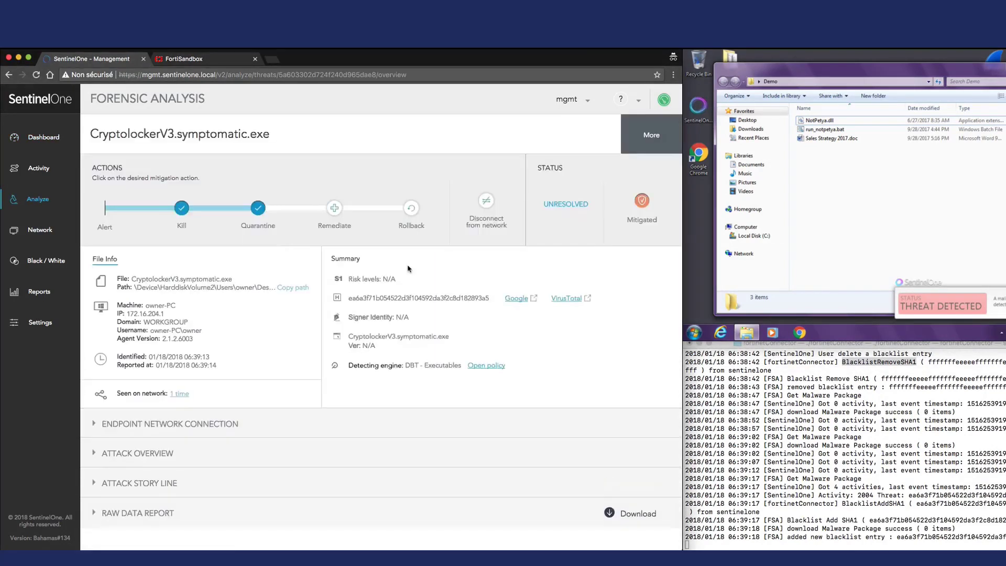
double_click(391, 299)
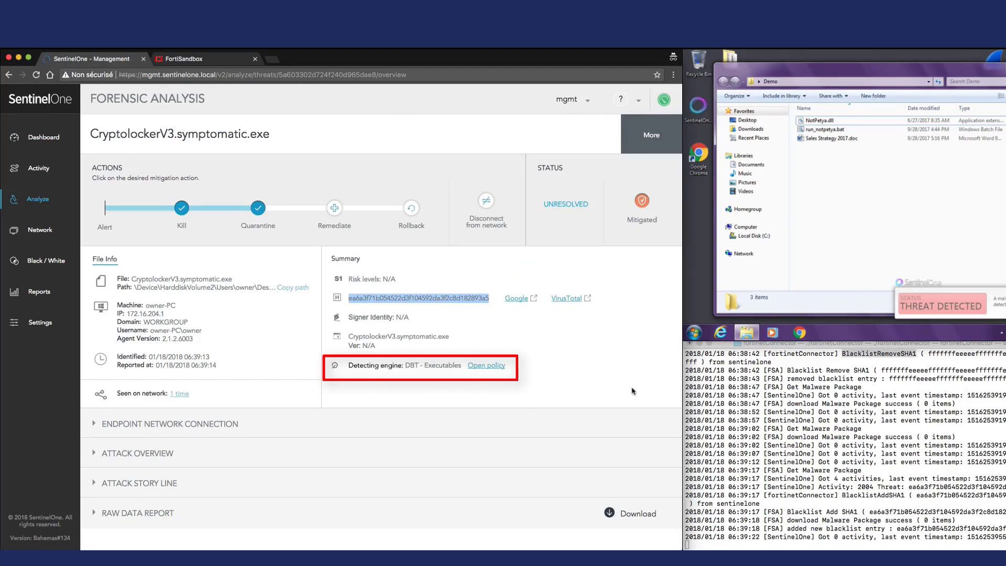
left_click(915, 478)
double_click(918, 485)
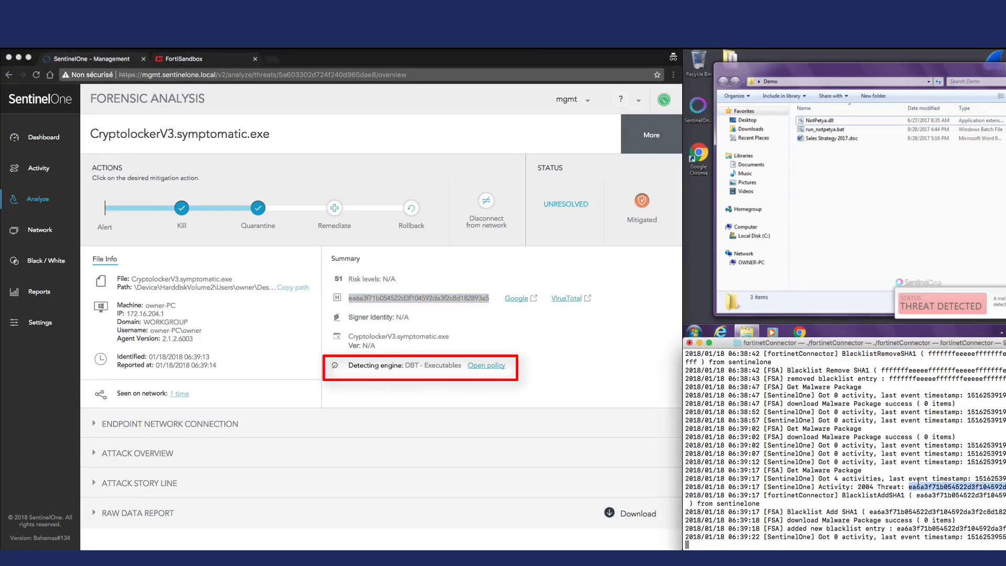
Highlight the detecting engine name, DBT - Executables, on the forensic page
left_click(515, 343)
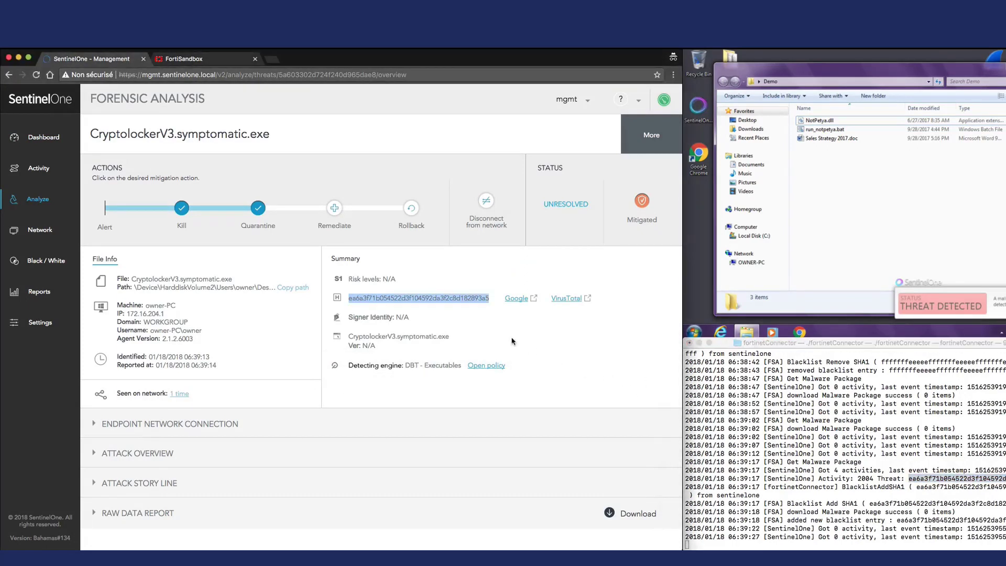
double_click(412, 365)
left_click_drag(410, 366, 431, 364)
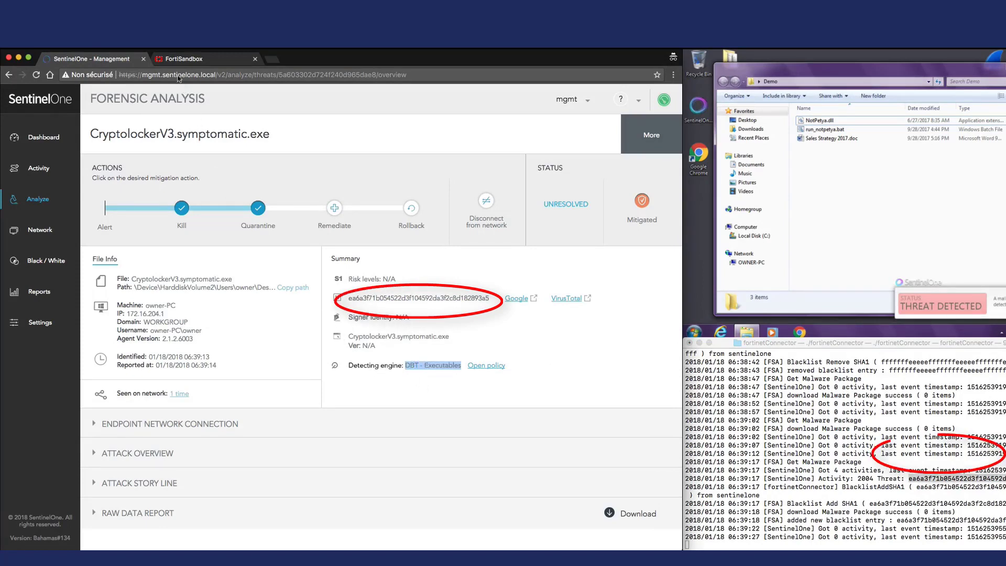
Reload FortiSandbox's White / Black List to show the ea6a3f7…82893a5 hash in the black list
left_click(172, 60)
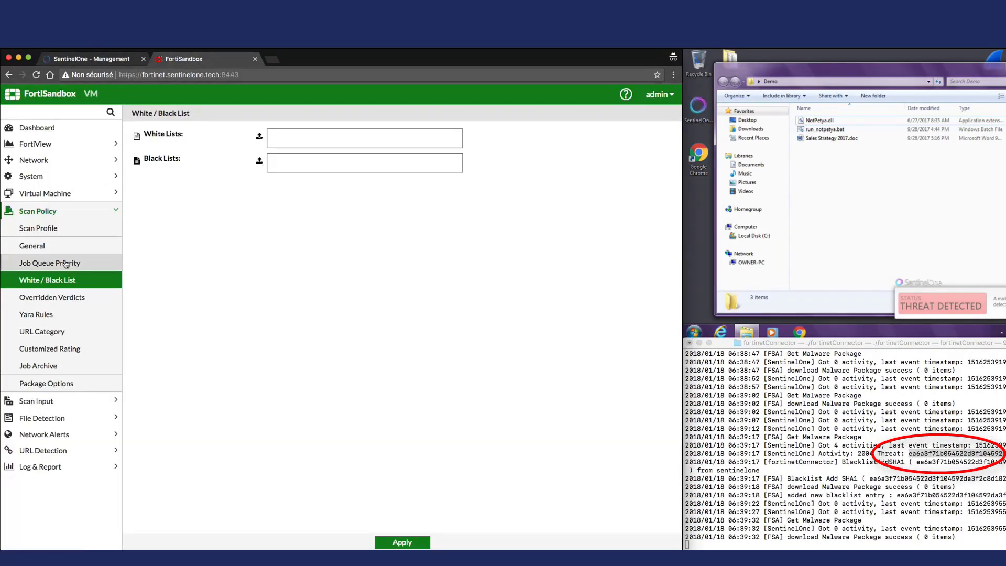
left_click(57, 282)
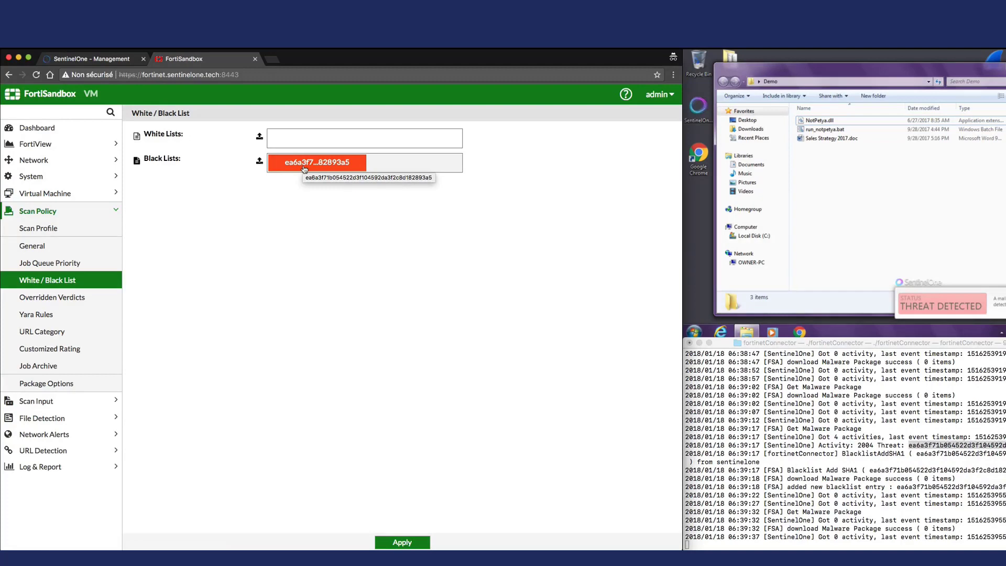
left_click(909, 216)
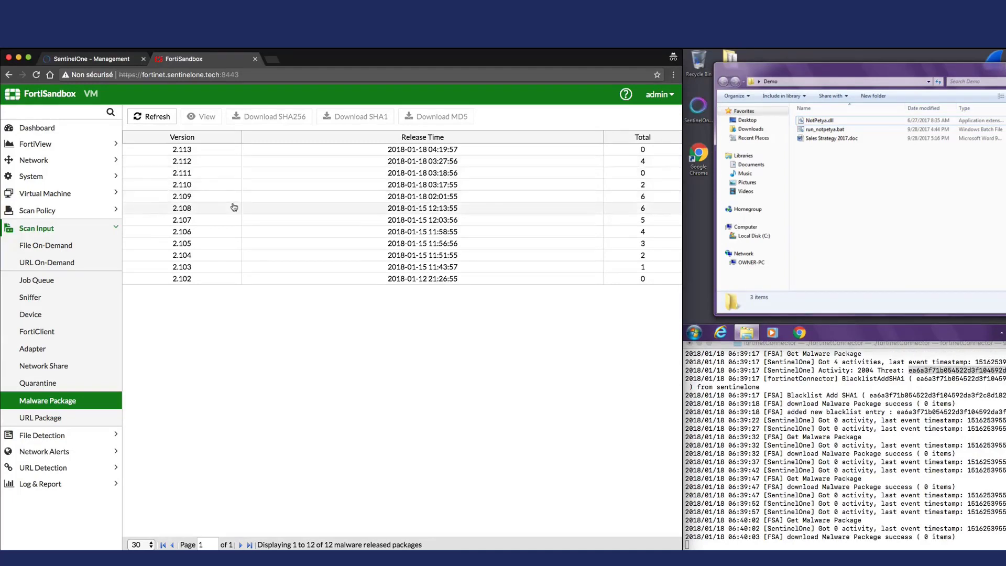
Open malware package 2.109 and add each of its six samples to the package
left_click(212, 202)
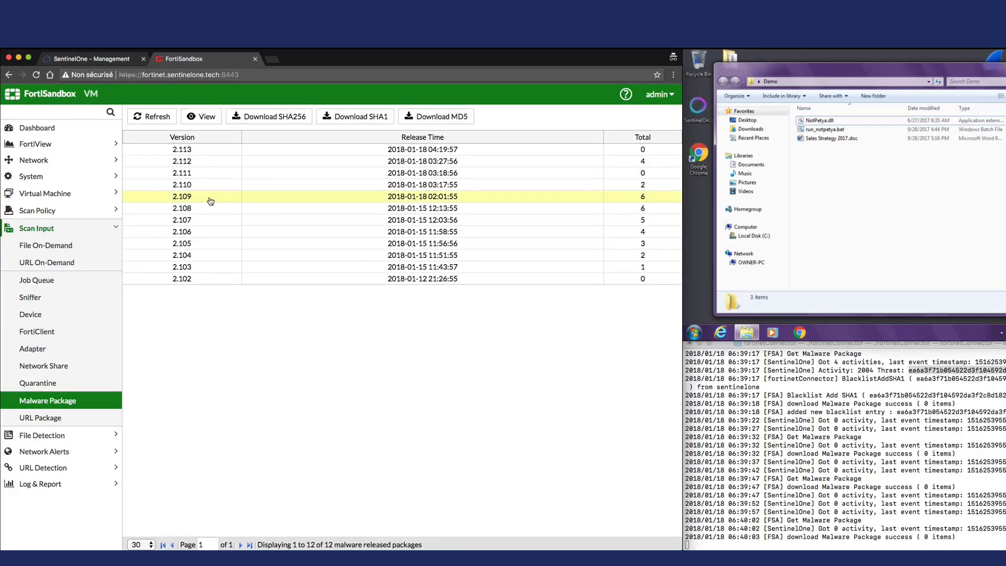
left_click(201, 123)
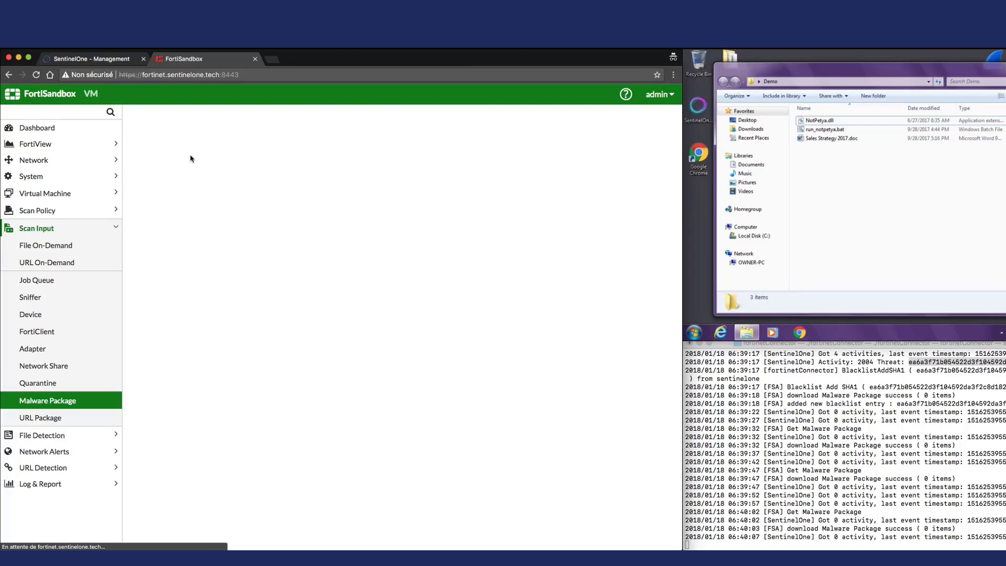
left_click(142, 155)
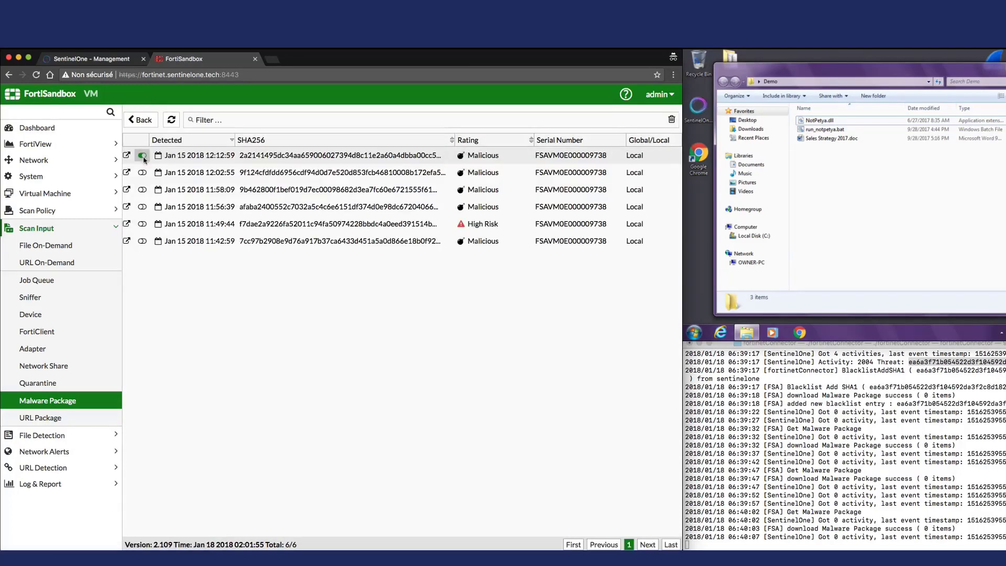
left_click(142, 173)
left_click(142, 190)
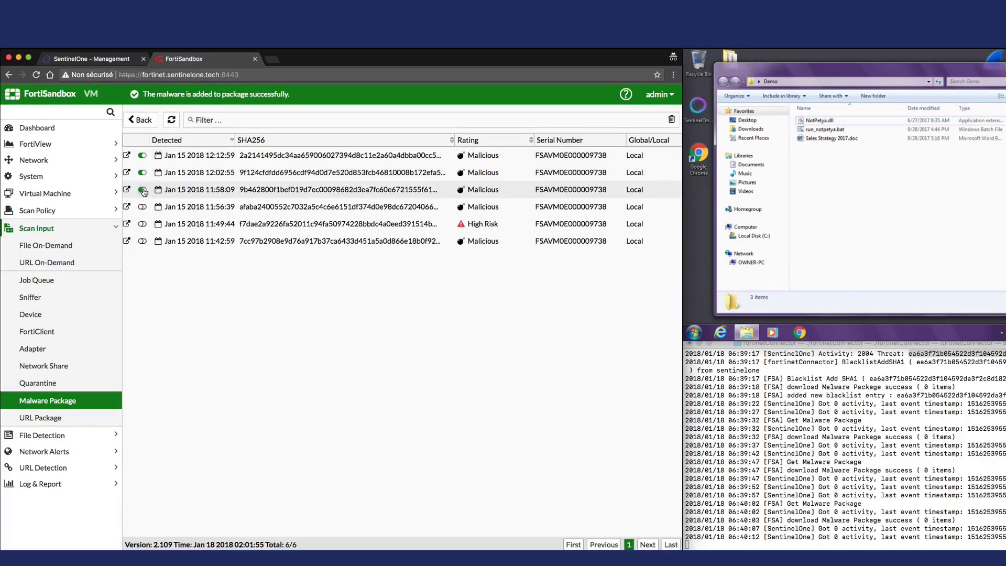
left_click(142, 224)
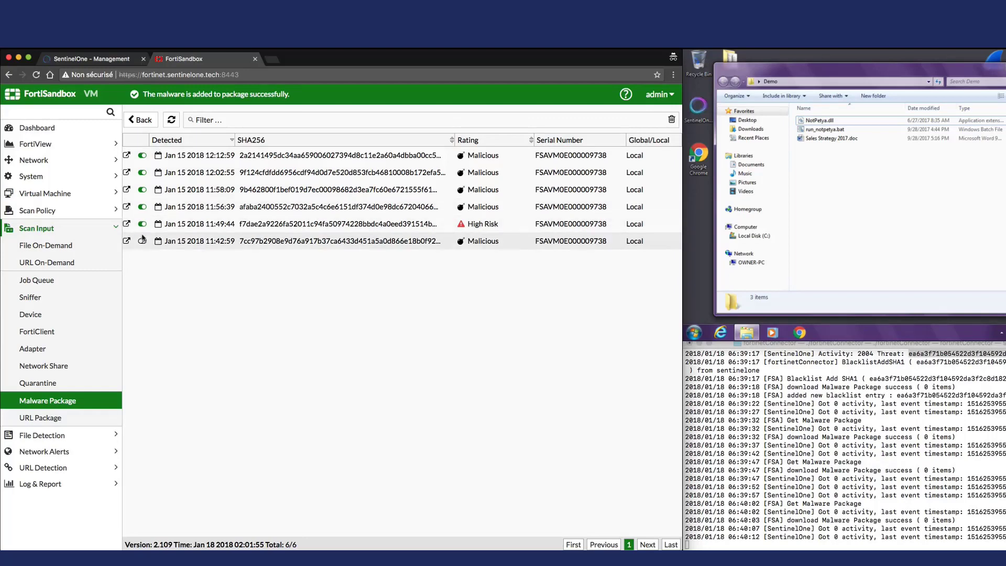
left_click(142, 241)
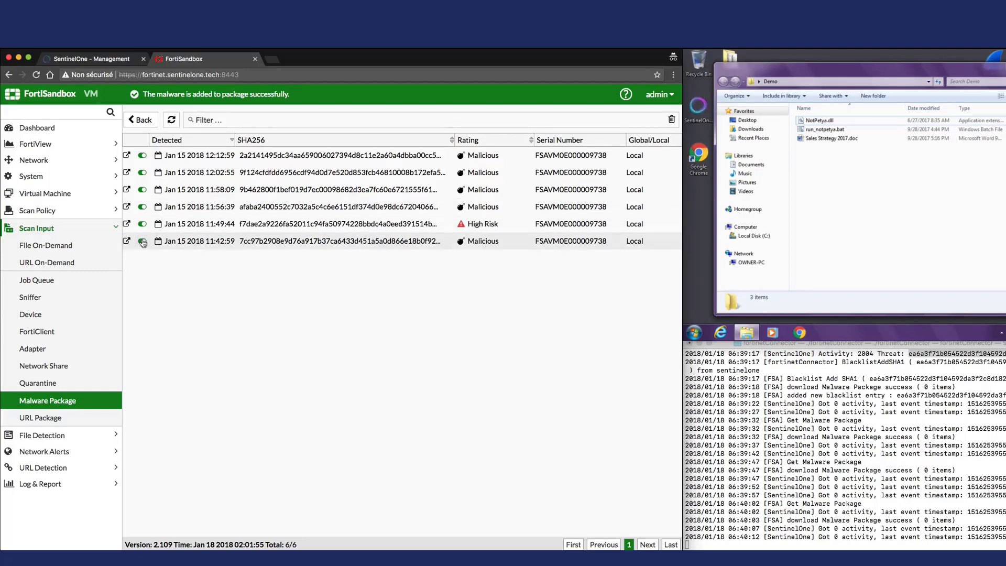
Refresh the package list, select new version 2.114, and check the connector log for blacklist adds
left_click(152, 125)
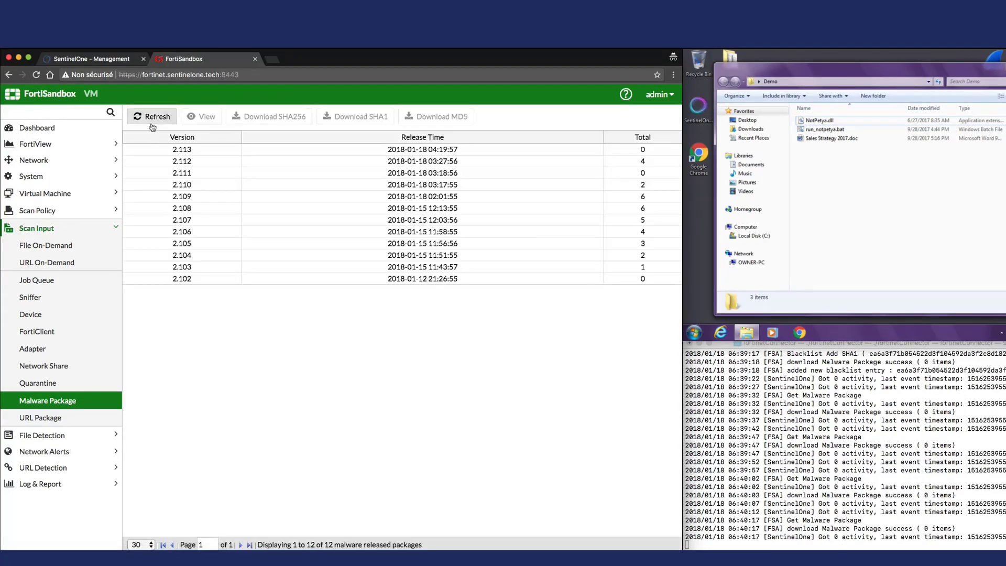
left_click(167, 125)
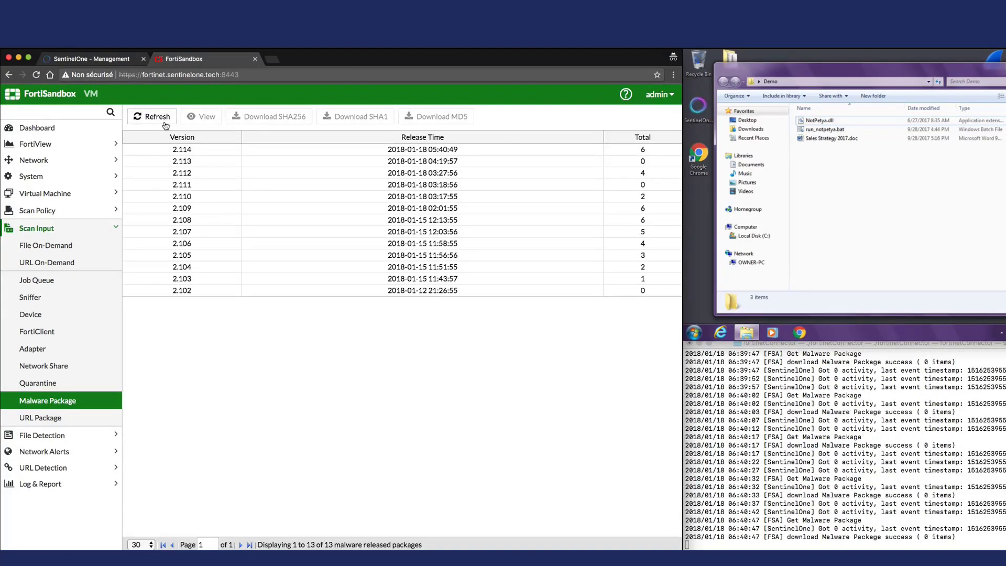
left_click(176, 151)
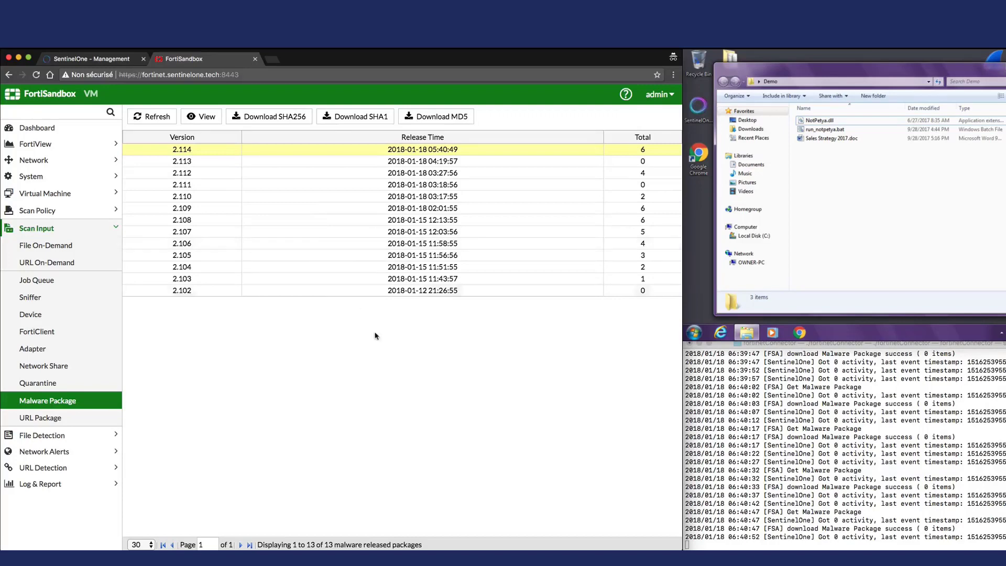
left_click(802, 520)
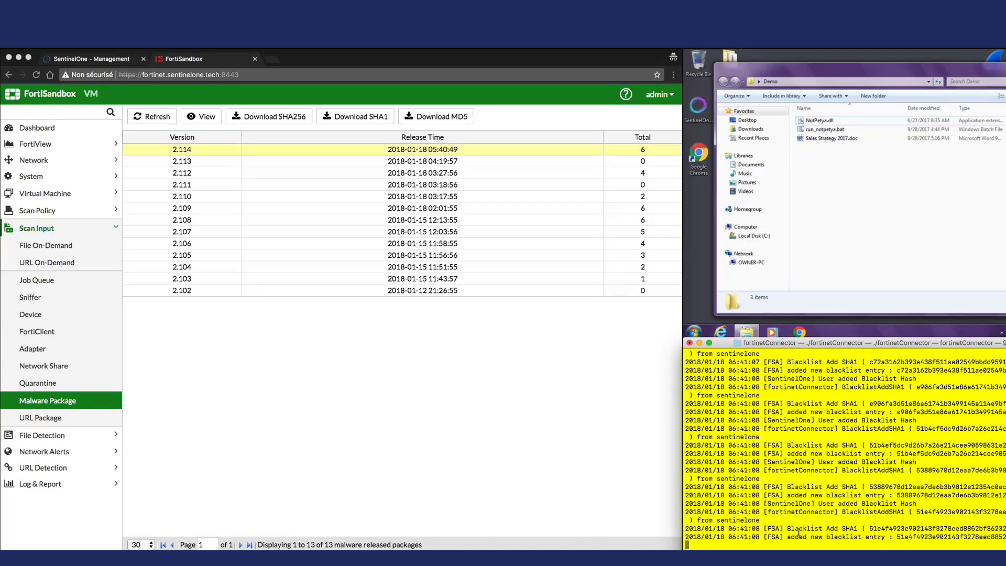
left_click(537, 407)
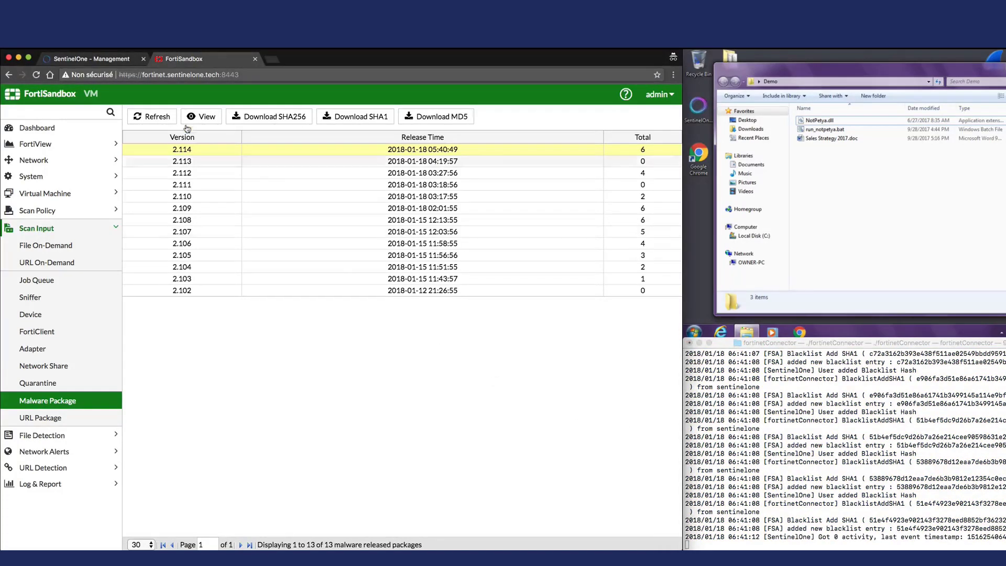
Switch to the SentinelOne Black / White page showing six entries From FSA Malware Package
left_click(89, 59)
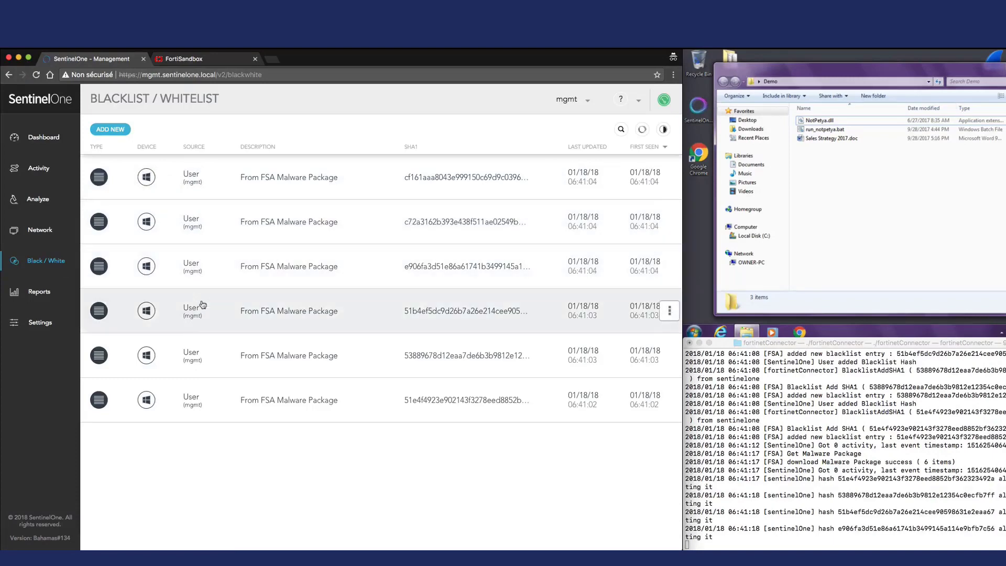